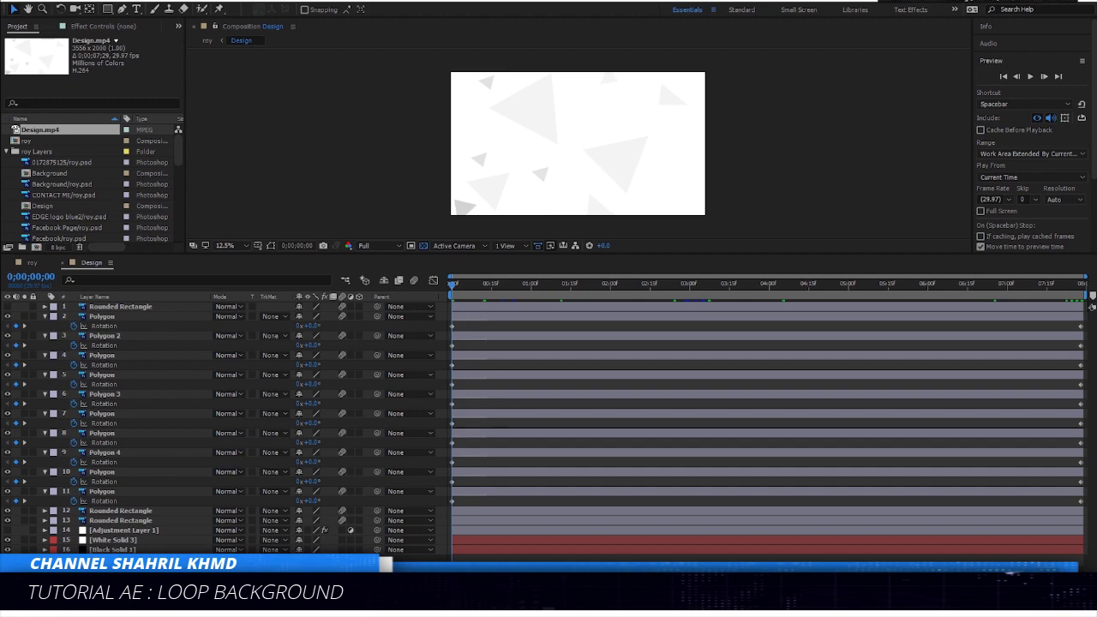
# Step: Switch to the roy comp and try showing the Design, Image and Text layers
pyautogui.click(31, 262)
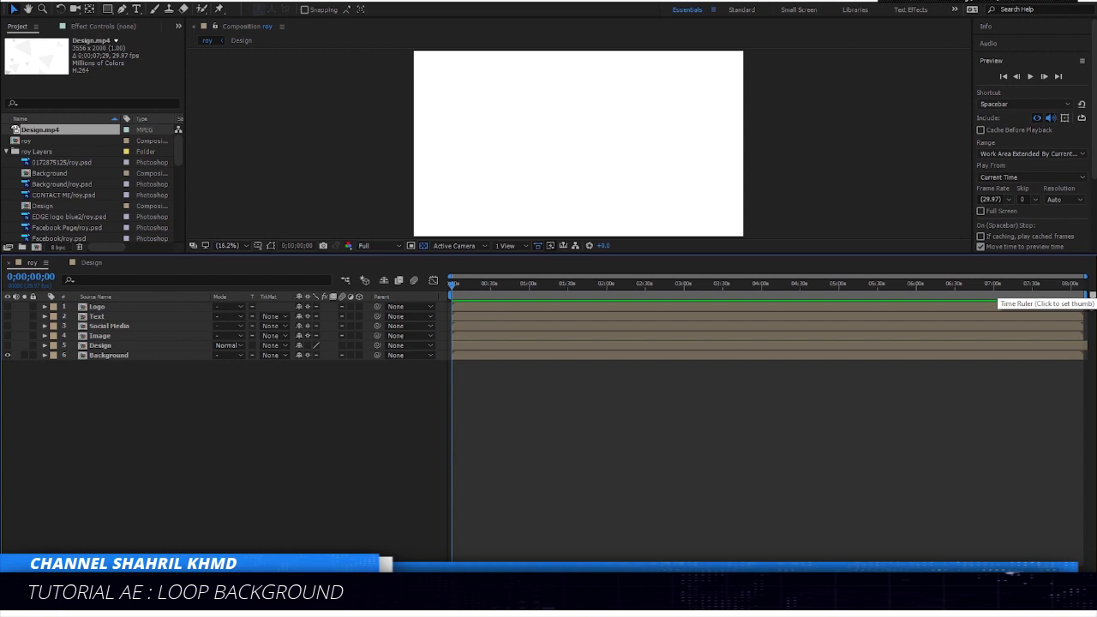
pyautogui.click(8, 345)
pyautogui.click(7, 346)
pyautogui.click(8, 335)
pyautogui.click(8, 316)
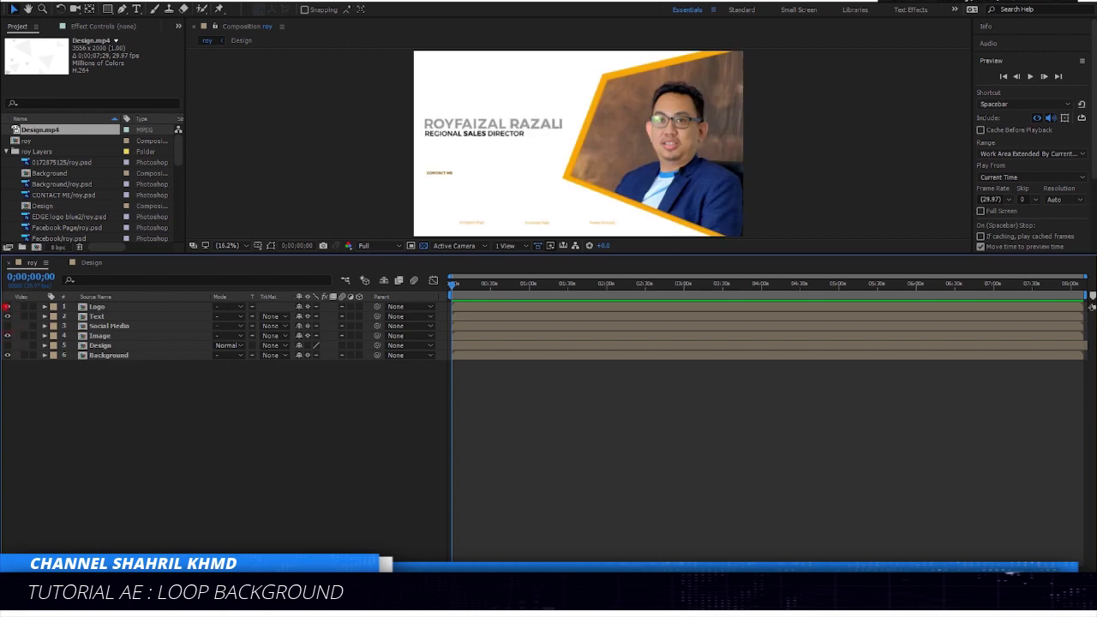
pyautogui.click(7, 306)
# Step: Toggle the Logo, Social Media, Text and Image layers off again, leaving Background visible
pyautogui.click(8, 317)
pyautogui.click(8, 326)
pyautogui.click(8, 317)
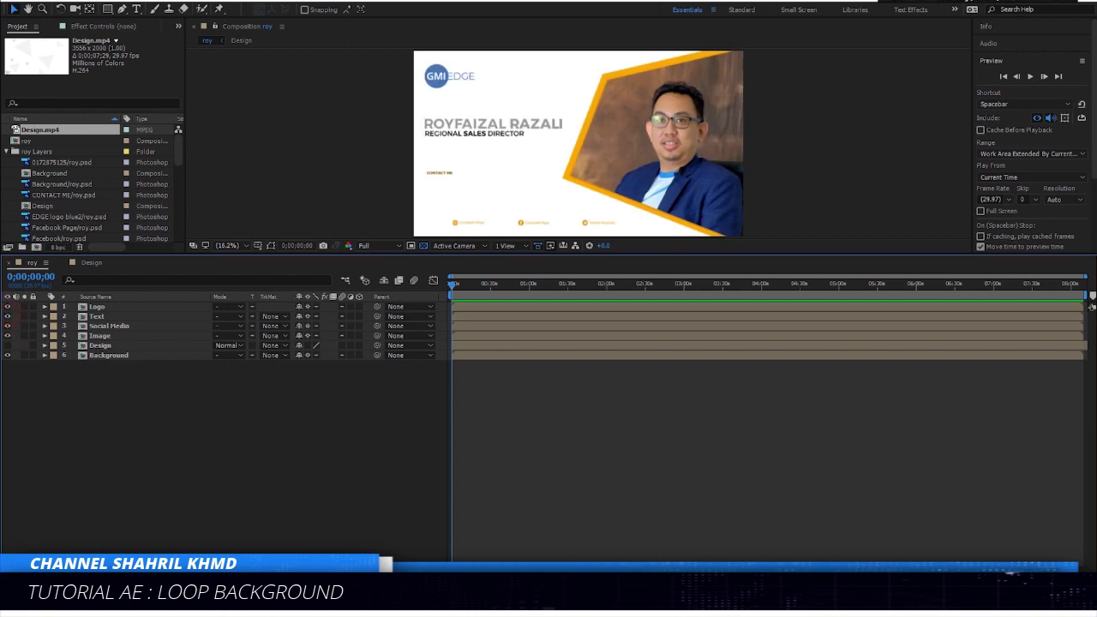
pyautogui.click(7, 326)
pyautogui.click(7, 316)
pyautogui.click(7, 305)
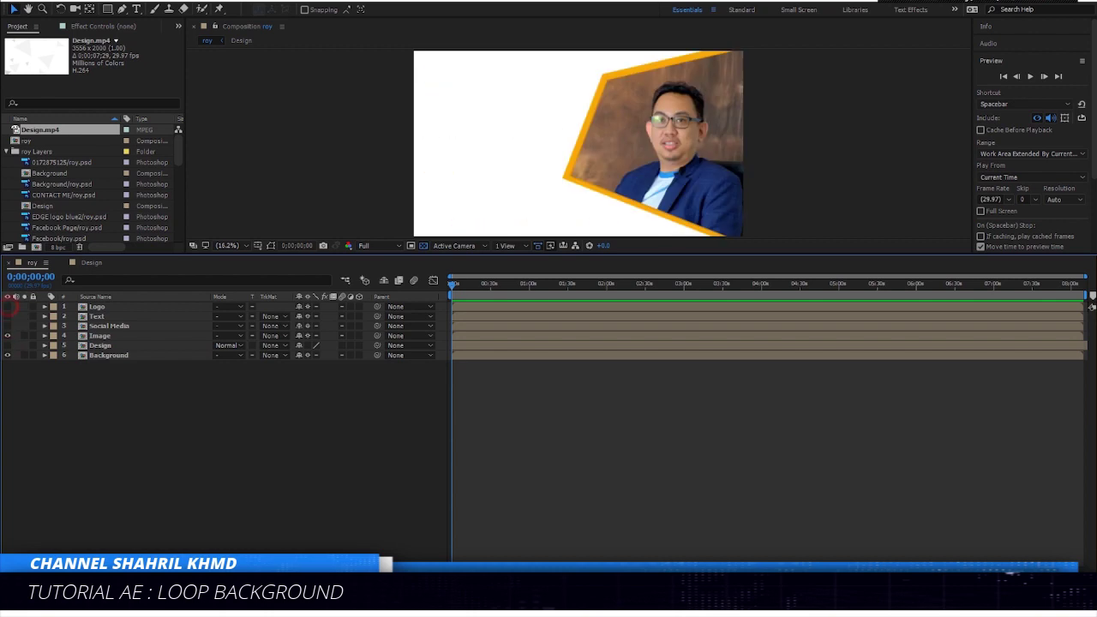
pyautogui.click(7, 335)
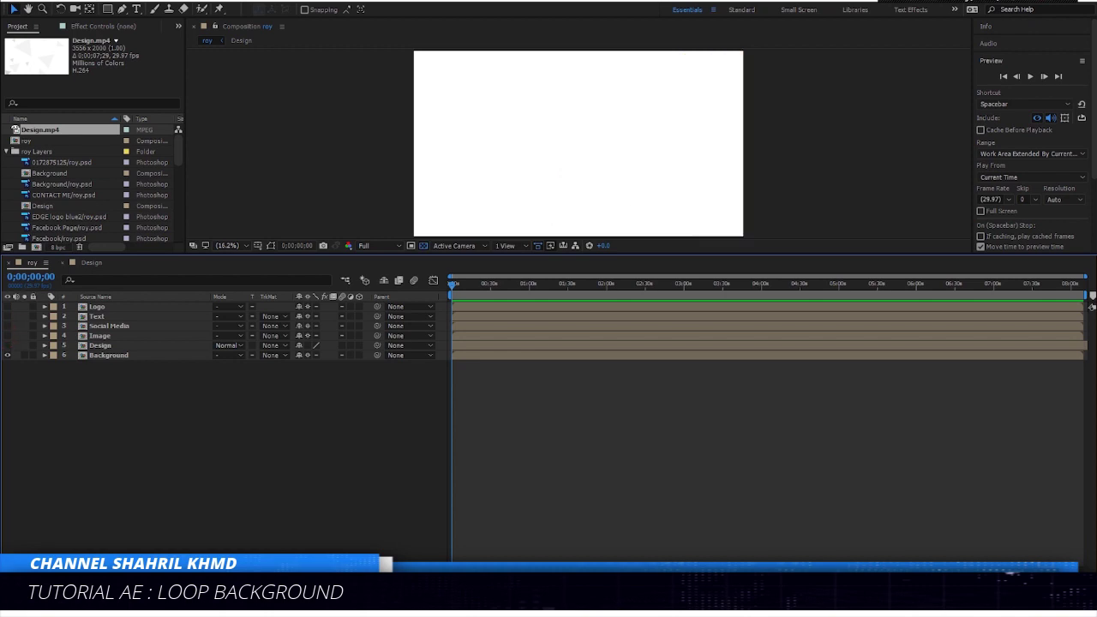
# Step: Scrub and play the Design comp's rotating triangle animation from the start
pyautogui.moveTo(452, 284); pyautogui.dragTo(886, 284)
pyautogui.press('Home')
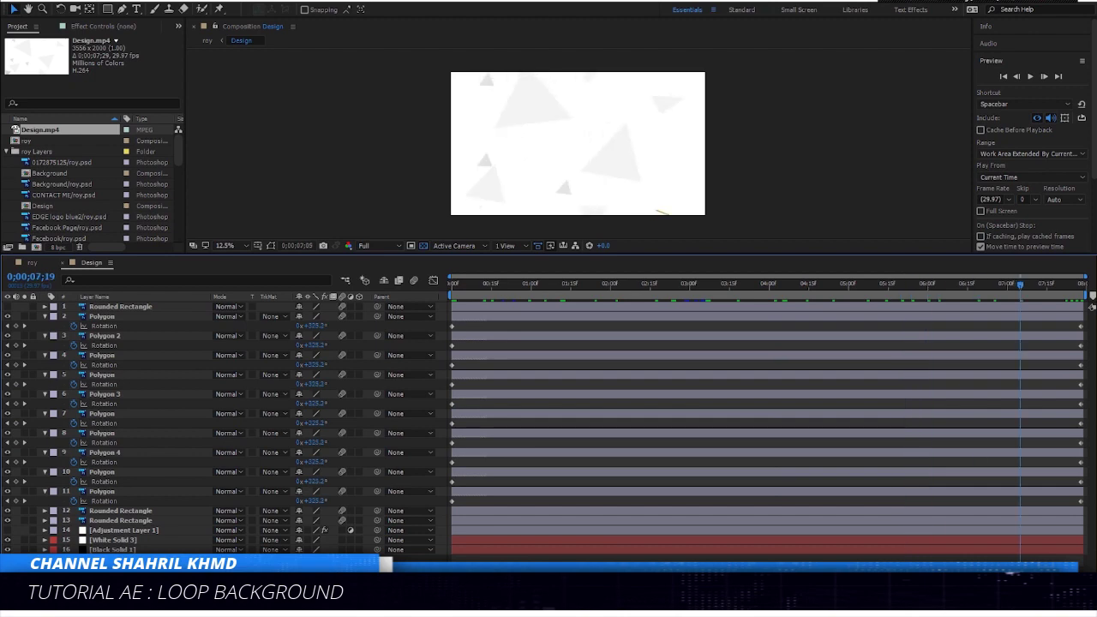
pyautogui.press('space')
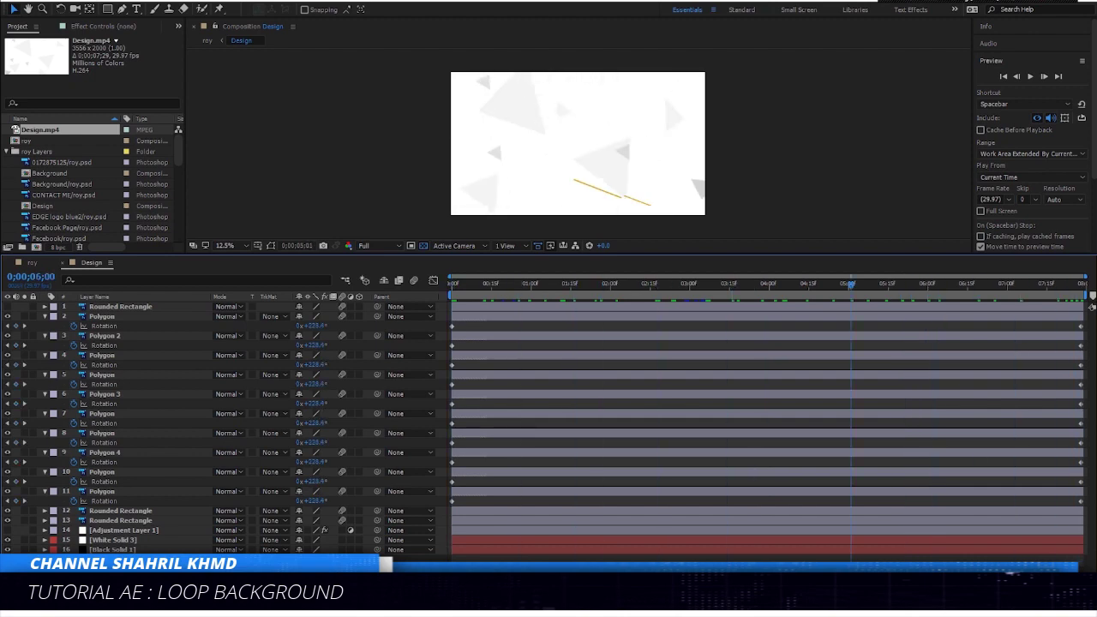
pyautogui.press('Home')
pyautogui.press('space')
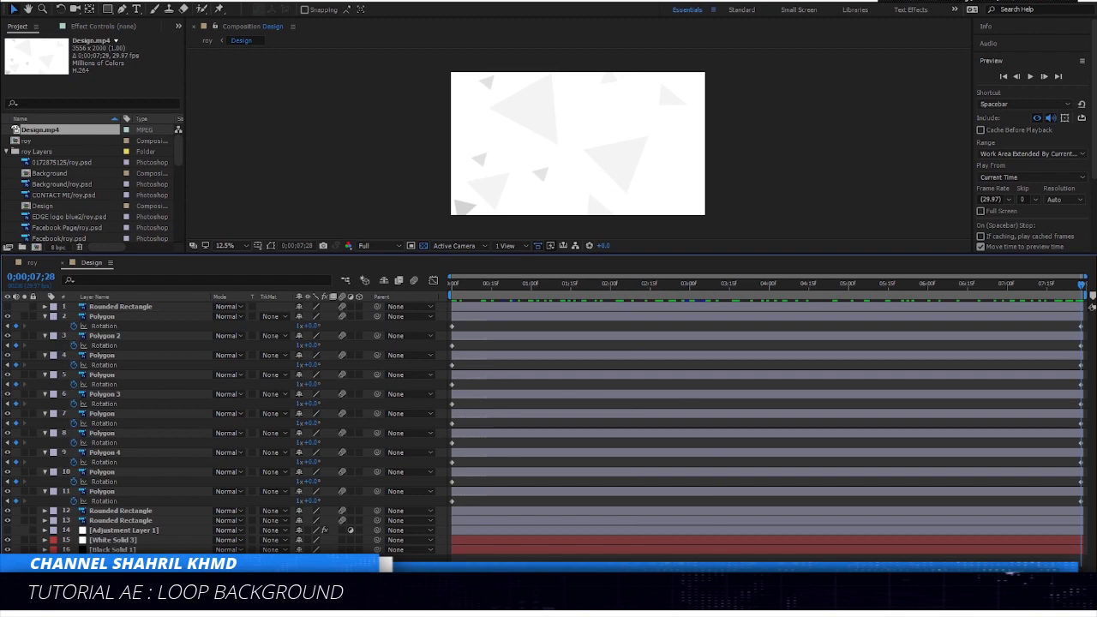
# Step: Select the Polygon 2 layer, preview again, and bring up the Composition menu
pyautogui.click(105, 335)
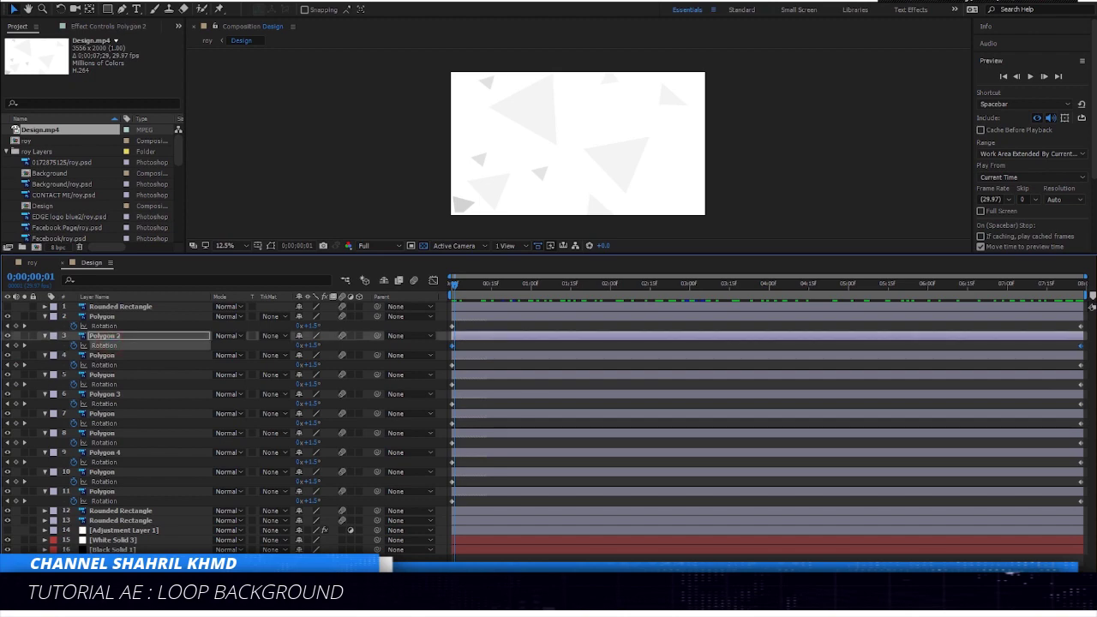
pyautogui.press('space')
pyautogui.press('space')
pyautogui.hotkey('alt', 'c')
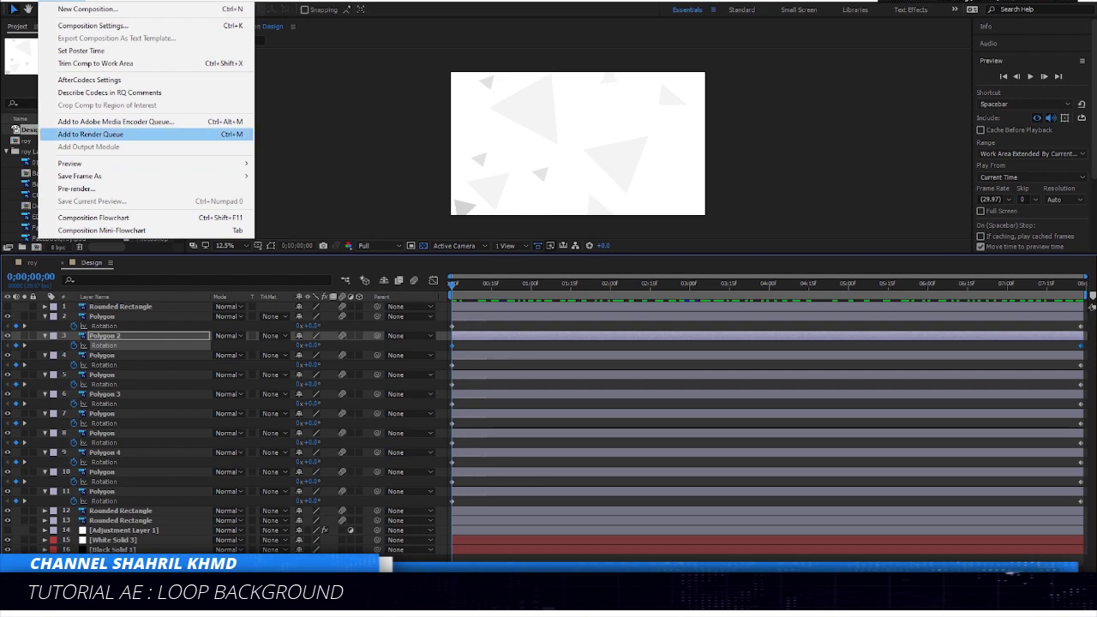
# Step: Add the Design comp to the Render Queue and render it to a video file
pyautogui.click(116, 121)
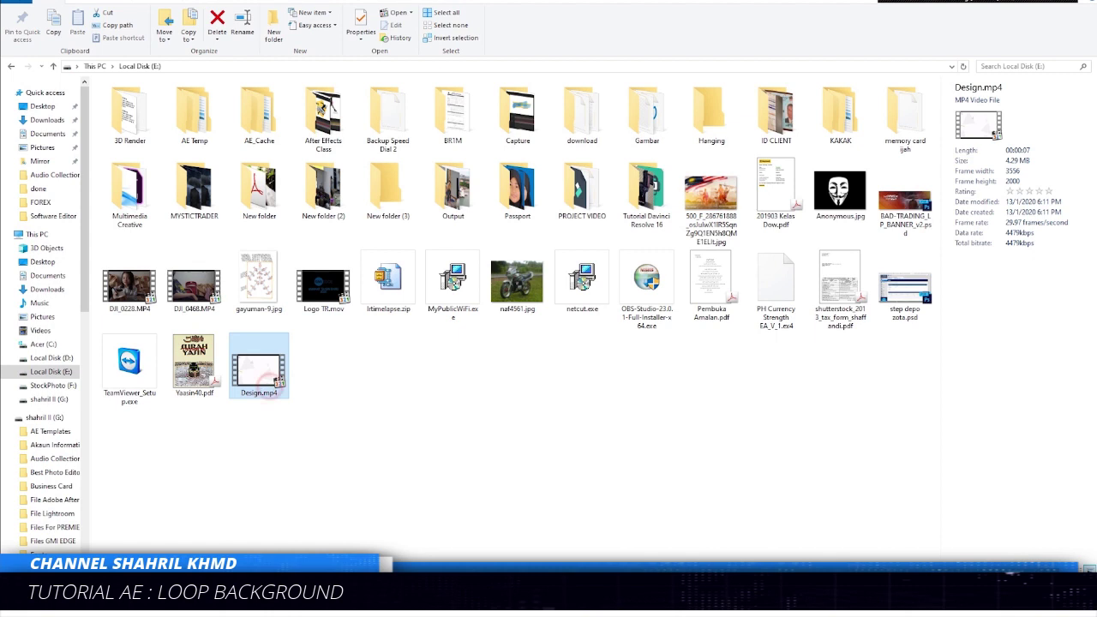
# Step: Play the rendered Design.mp4 from Local Disk (E:) in File Explorer
pyautogui.doubleClick(270, 386)
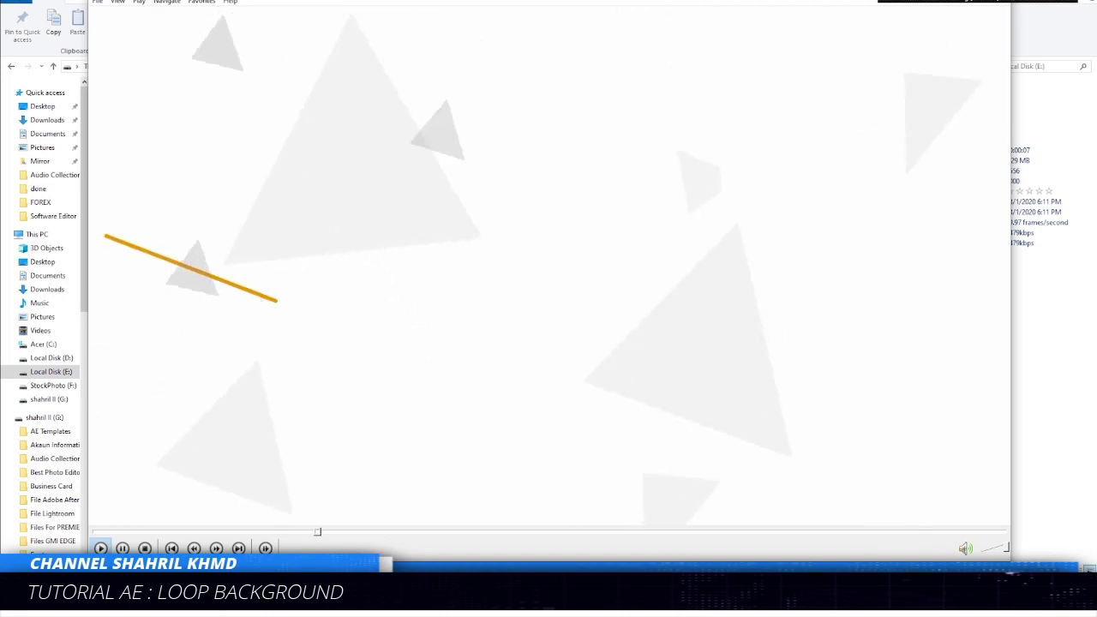
# Step: Close Media Player Classic after watching the triangle clip
pyautogui.hotkey('alt', 'F4')
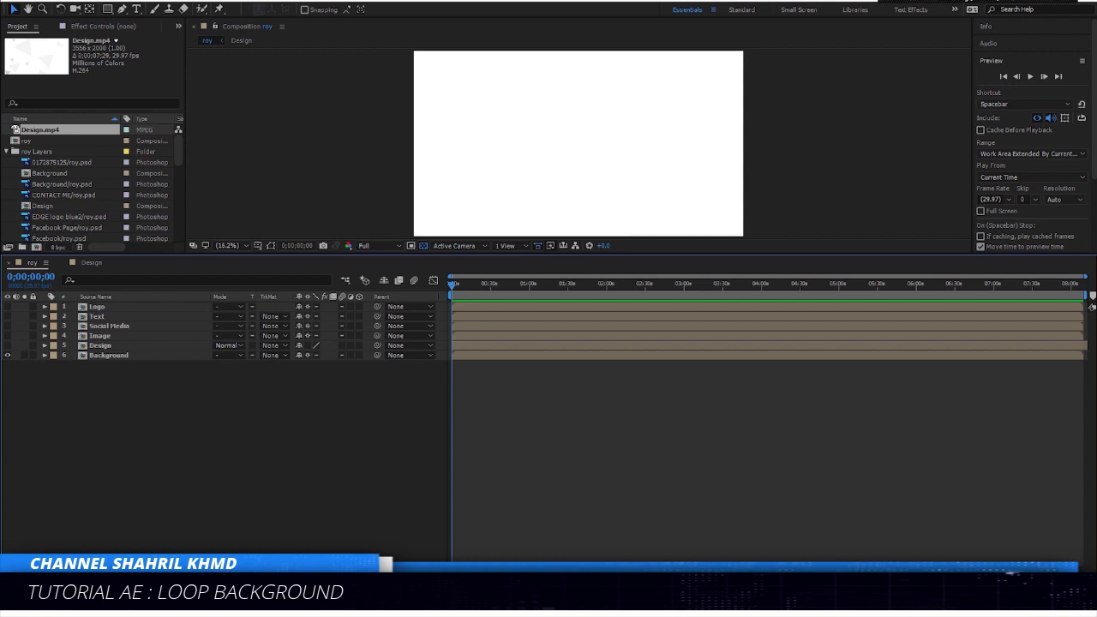
# Step: Drop Design.mp4 into the roy timeline above Background and preview the comp
pyautogui.moveTo(39, 130); pyautogui.dragTo(94, 352)
pyautogui.press('space')
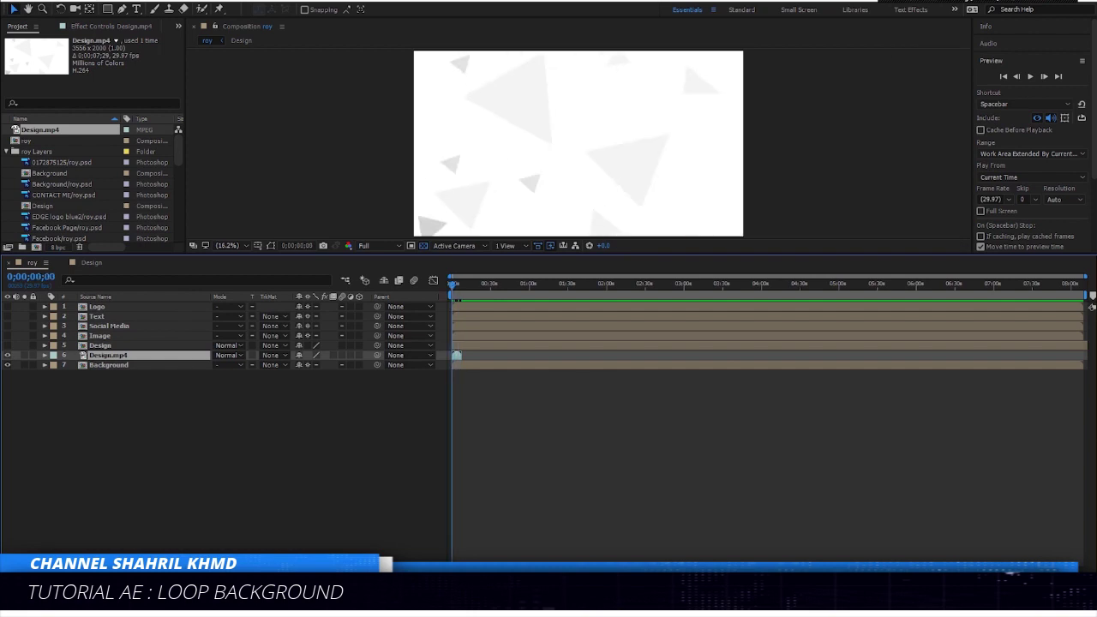
pyautogui.press('space')
pyautogui.press('space')
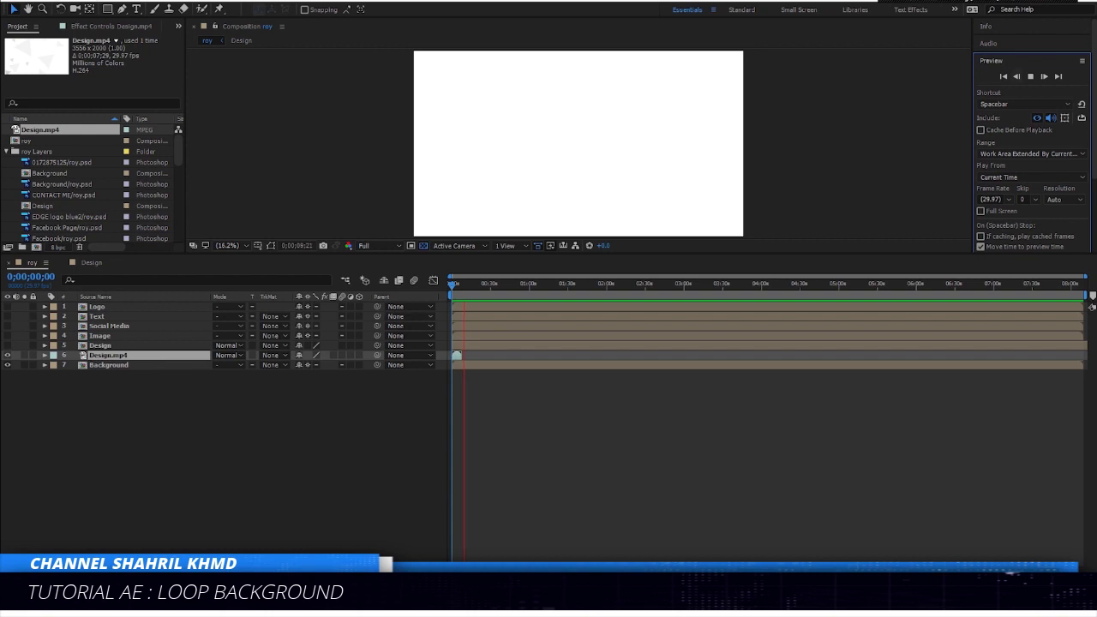
# Step: Duplicate the Design.mp4 layer twice, previewing the comp between copies
pyautogui.click(1030, 75)
pyautogui.hotkey('ctrl', 'd')
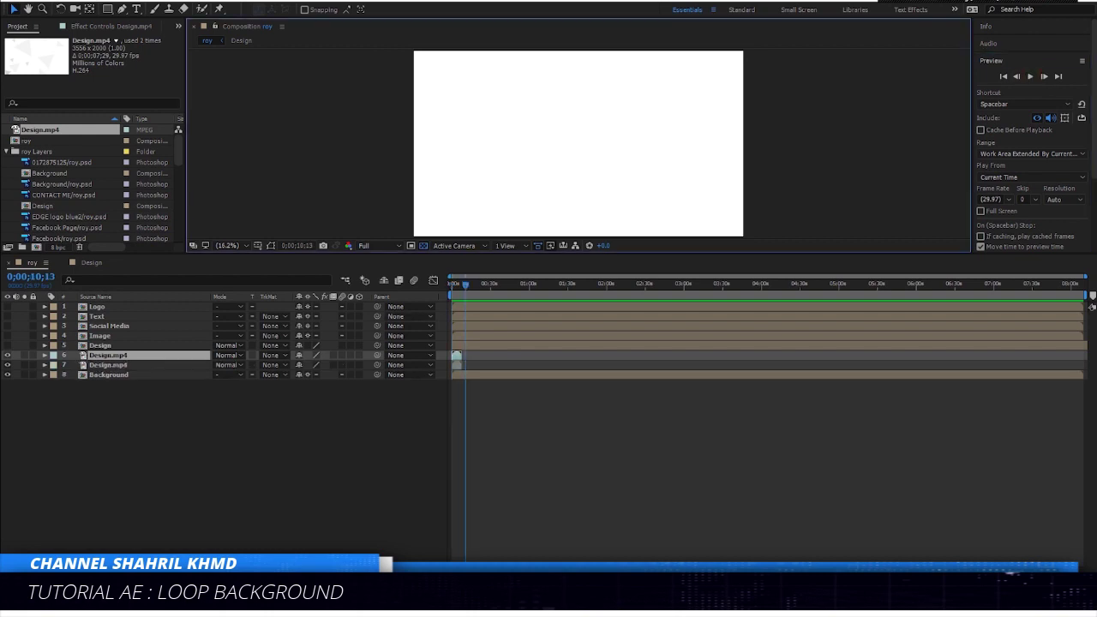
pyautogui.press('space')
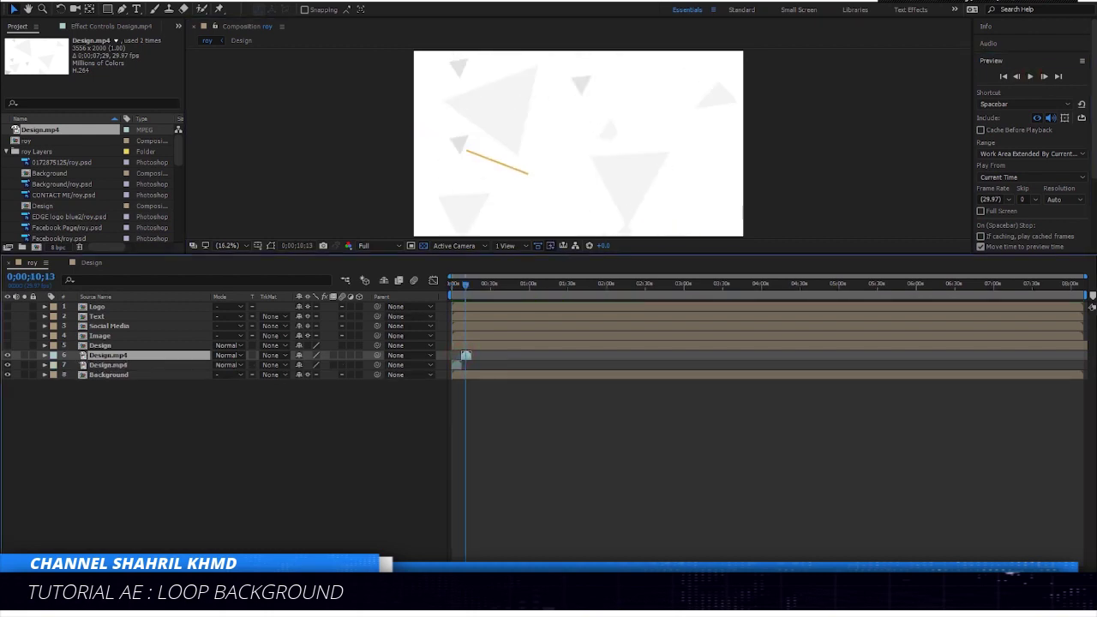
pyautogui.hotkey('ctrl', 'd')
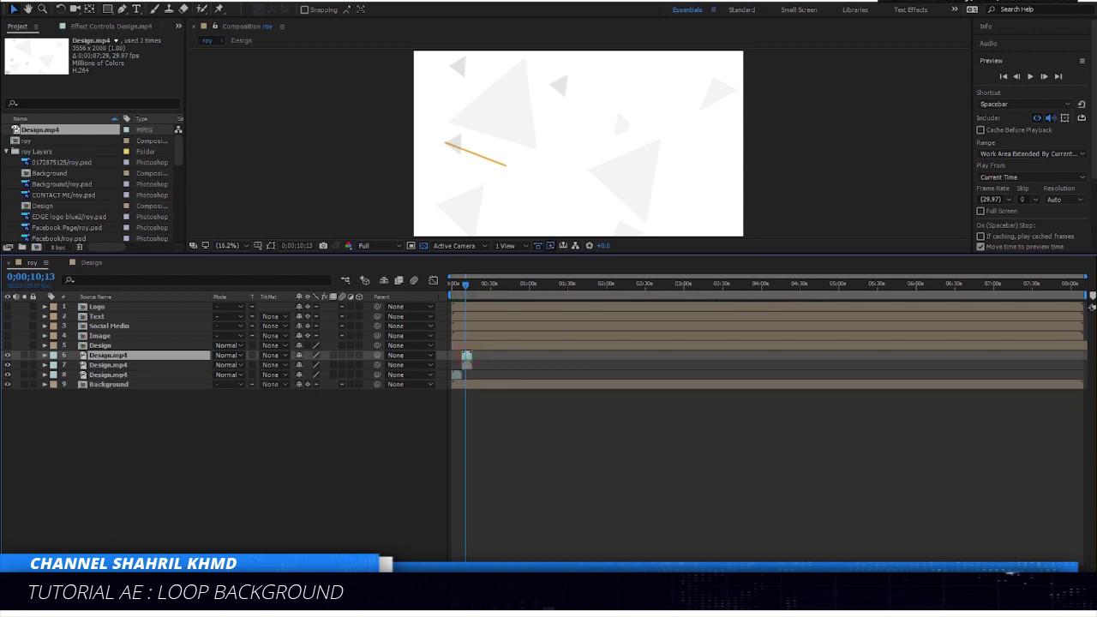
pyautogui.press('space')
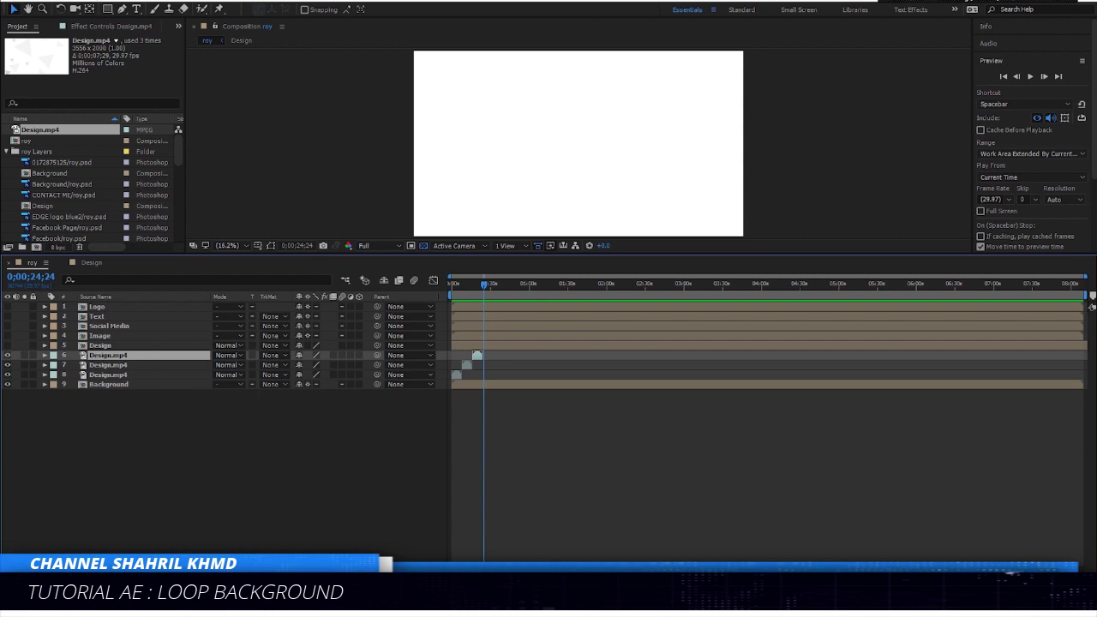
# Step: Delete the two extra Design.mp4 copies and return to the comp start
pyautogui.keyDown('shift'); pyautogui.click(131, 365); pyautogui.keyUp('shift')
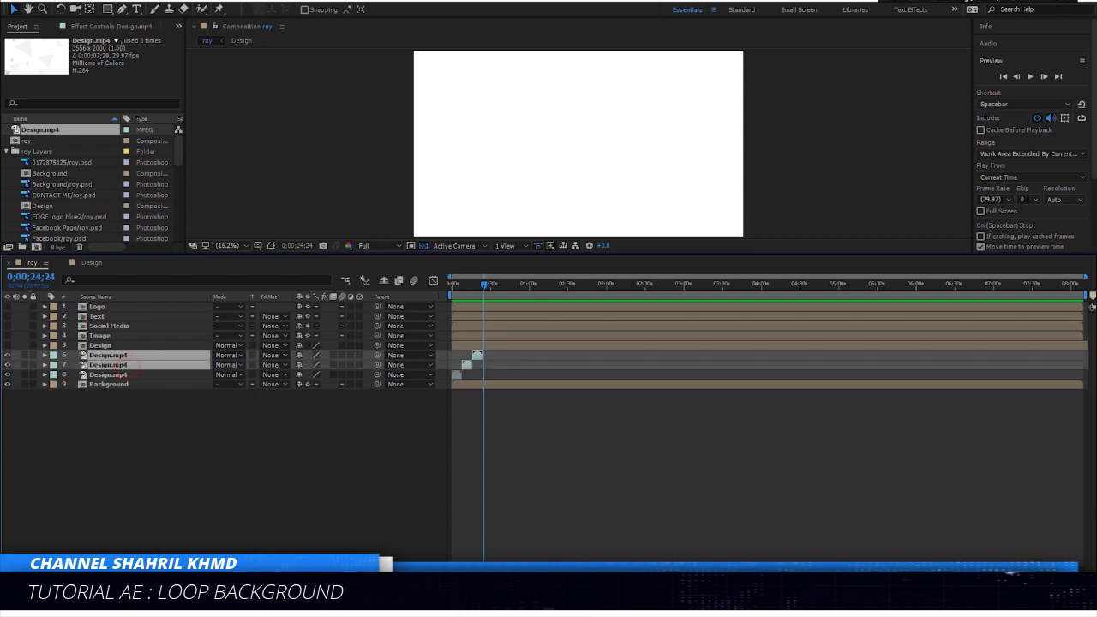
pyautogui.press('Delete')
pyautogui.moveTo(485, 286); pyautogui.dragTo(452, 286)
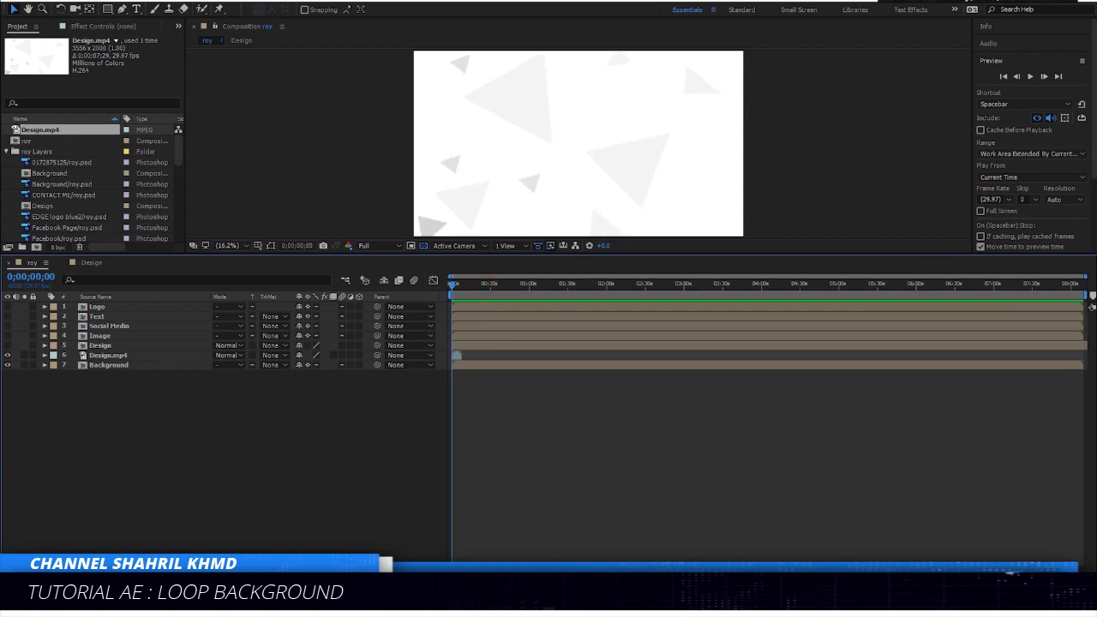
# Step: Enable Time Remapping on the Design.mp4 layer and add an expression to Time Remap
pyautogui.click(121, 355)
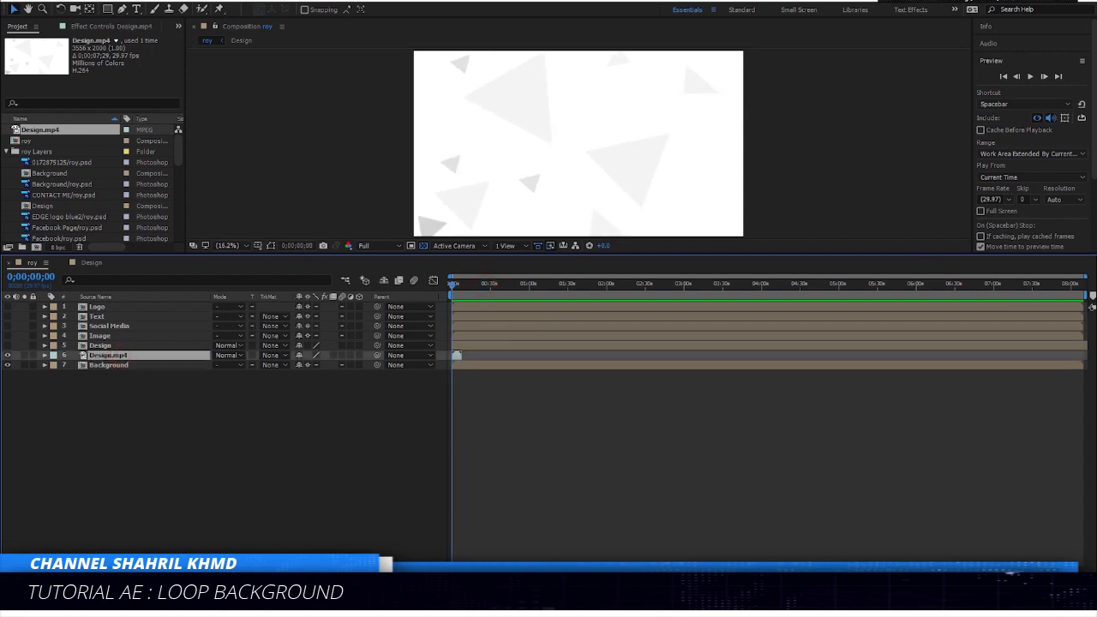
pyautogui.rightClick(135, 355)
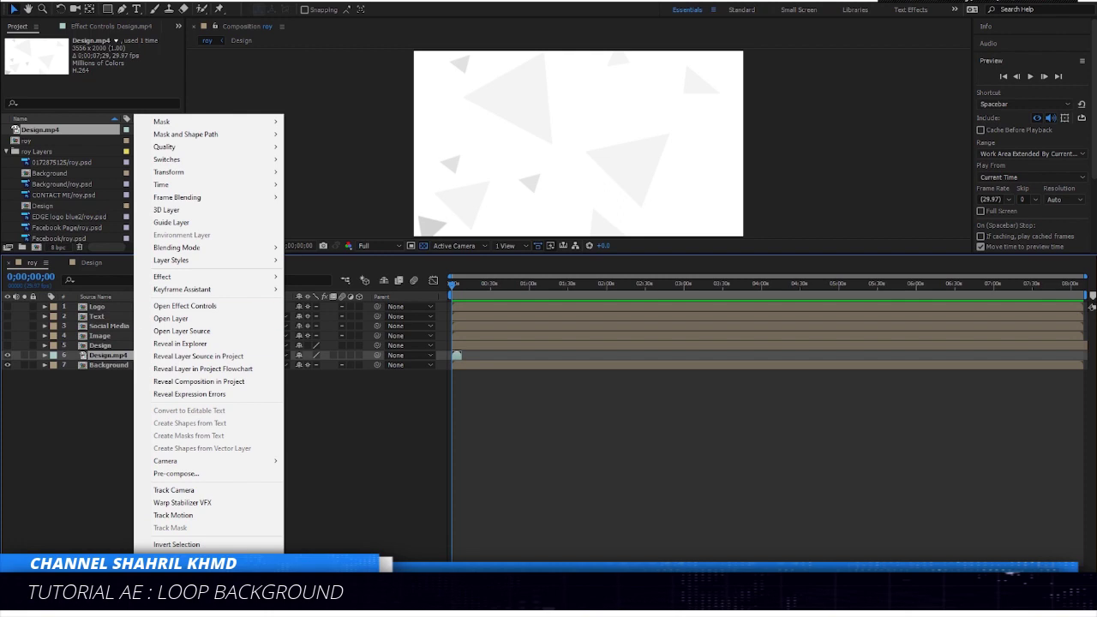
pyautogui.moveTo(177, 184)
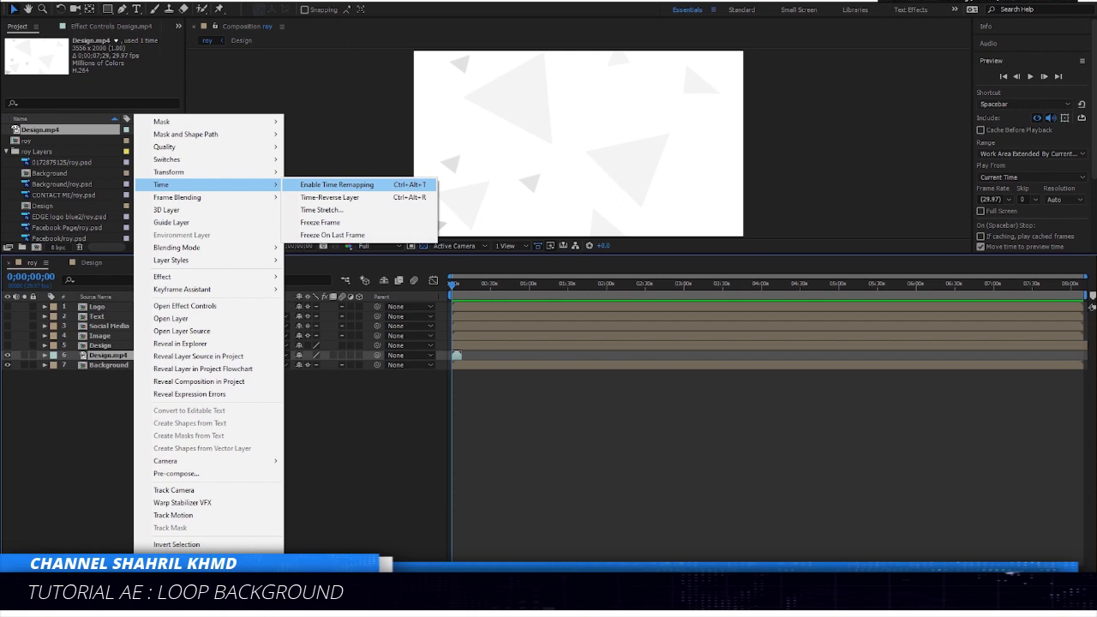
pyautogui.click(364, 188)
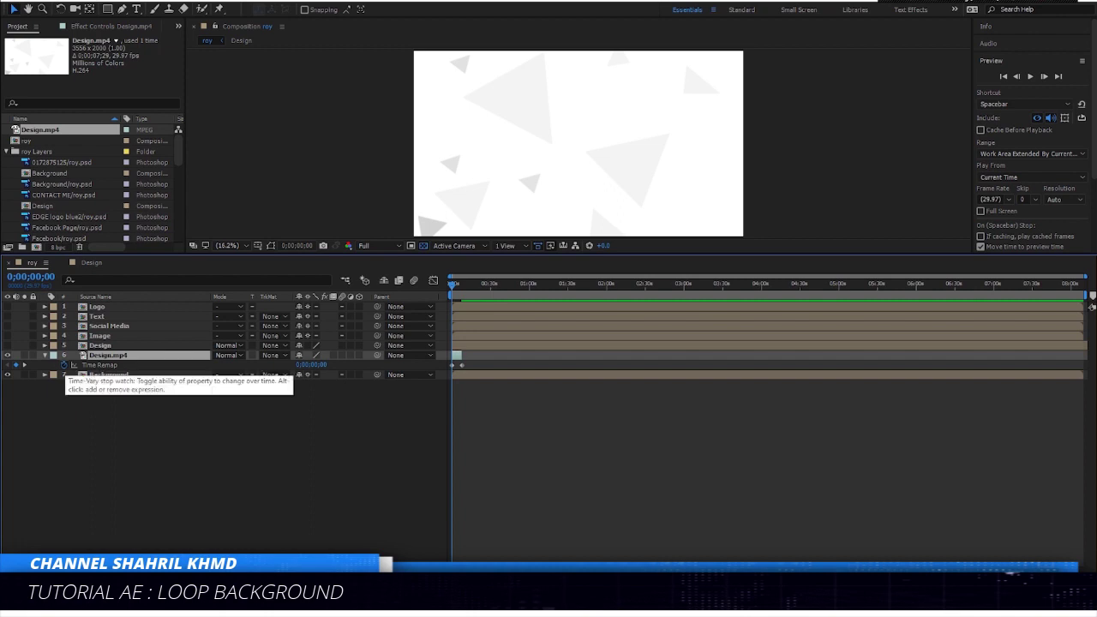
pyautogui.keyDown('alt'); pyautogui.click(63, 365); pyautogui.keyUp('alt')
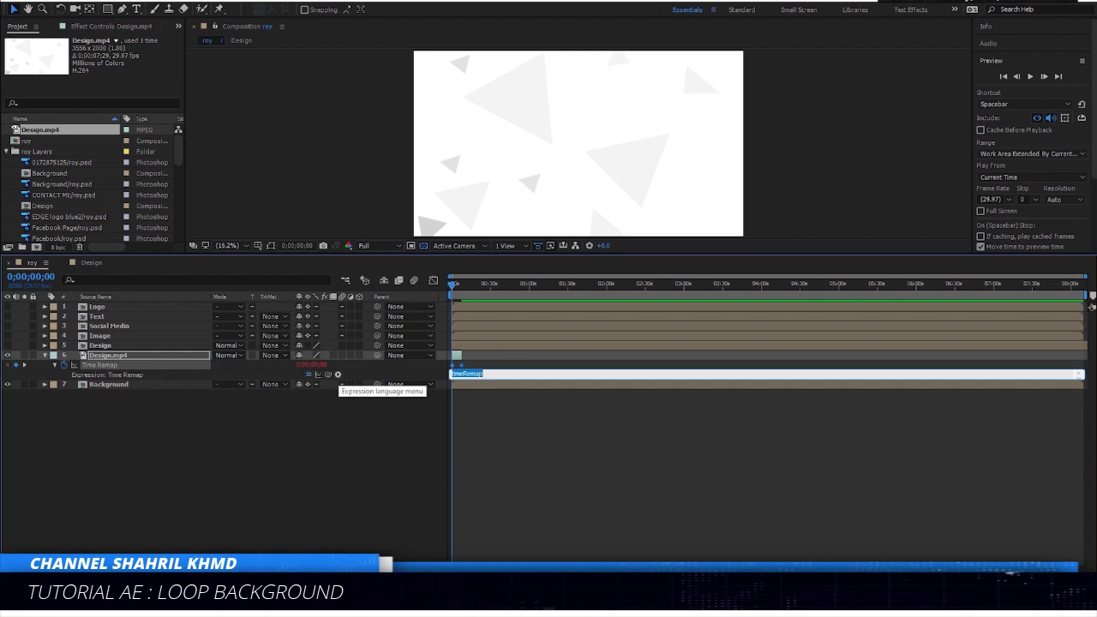
# Step: Set the Time Remap expression to loopOut(type = "cycle", numKeyframes = 0)
pyautogui.click(337, 374)
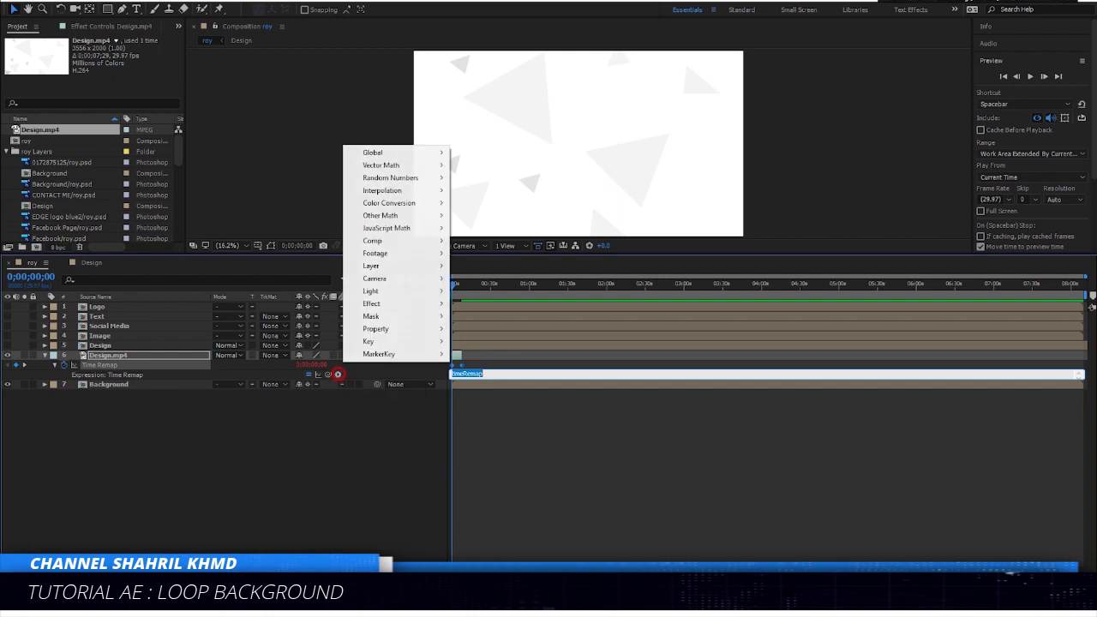
pyautogui.moveTo(375, 328)
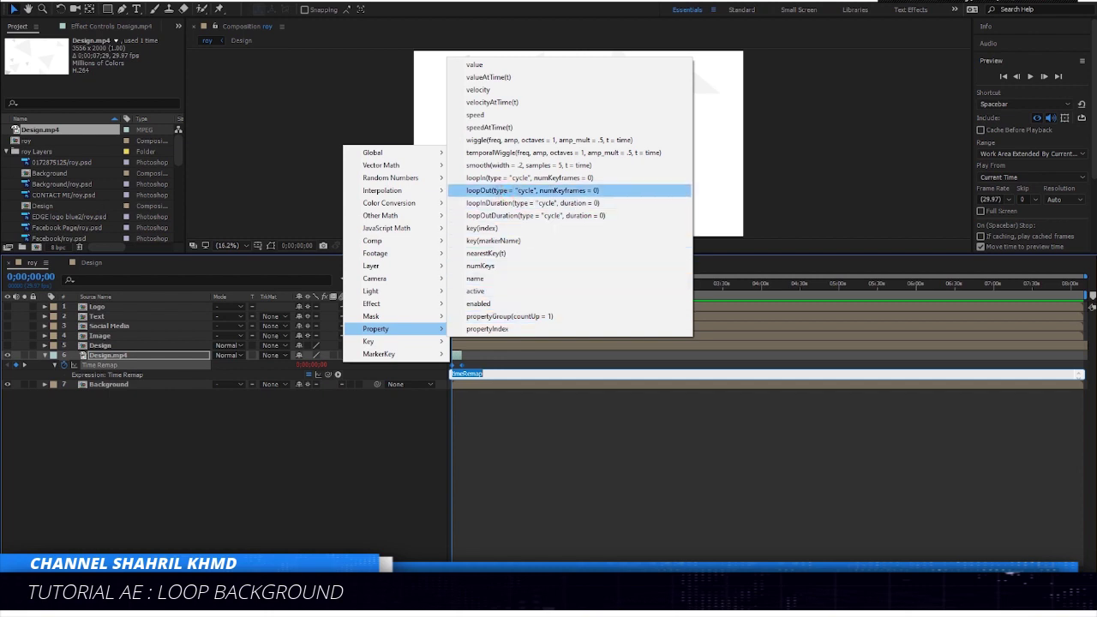
pyautogui.click(532, 191)
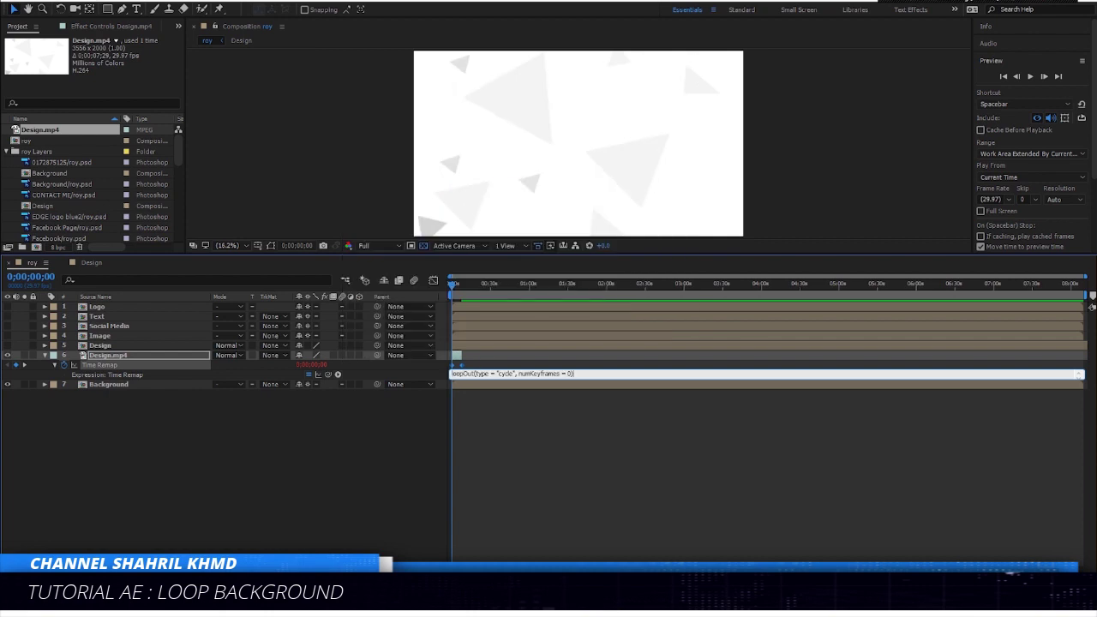
pyautogui.press('KP_Enter')
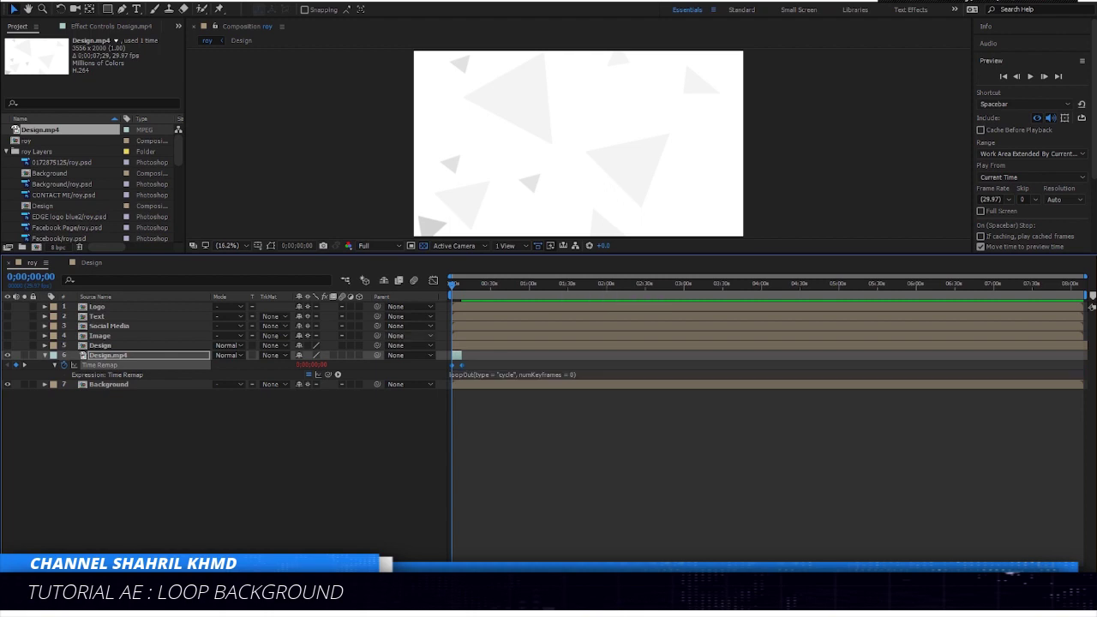
# Step: Extend the Design.mp4 layer to the comp end and preview the looping triangles
pyautogui.moveTo(453, 283)
pyautogui.mouseDown()
pyautogui.moveTo(464, 284)
pyautogui.moveTo(452, 283)
pyautogui.mouseUp()
pyautogui.moveTo(461, 355); pyautogui.dragTo(1071, 355)
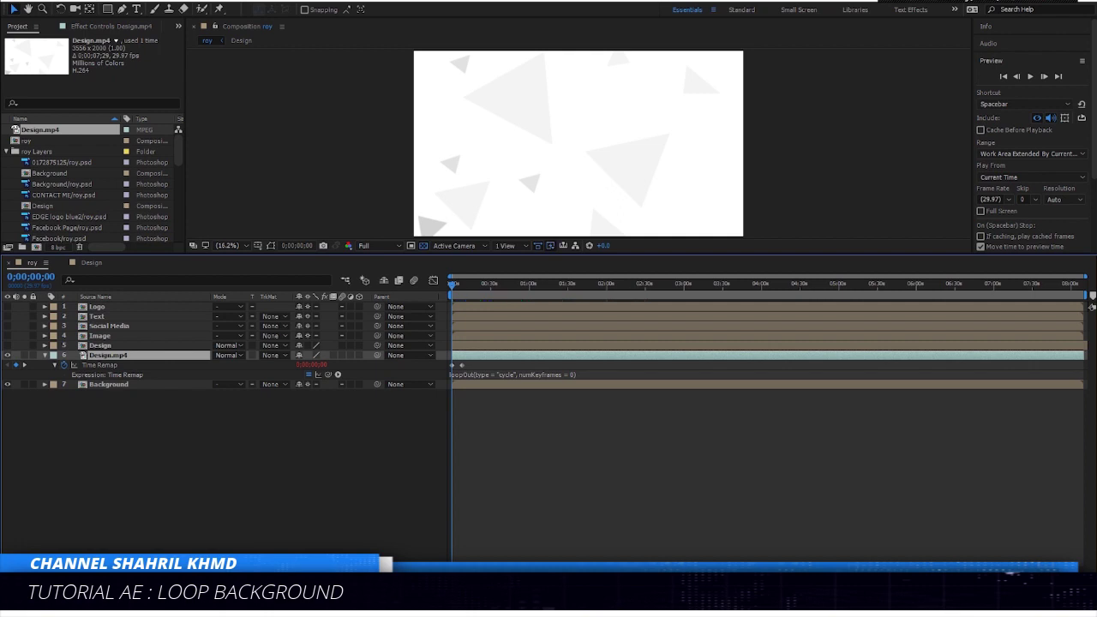
pyautogui.press('space')
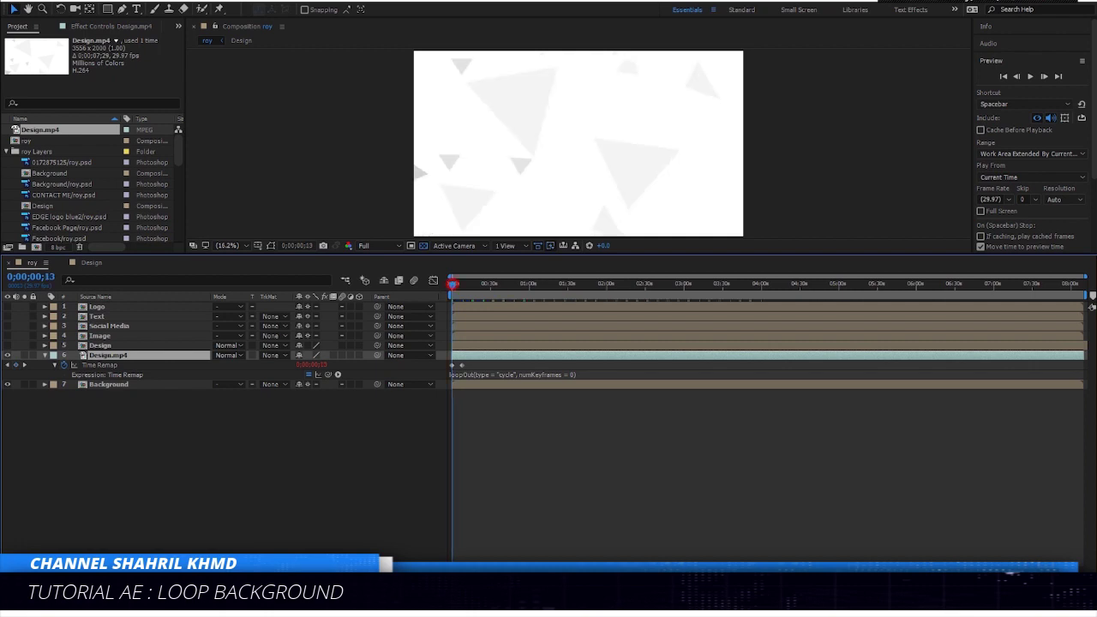